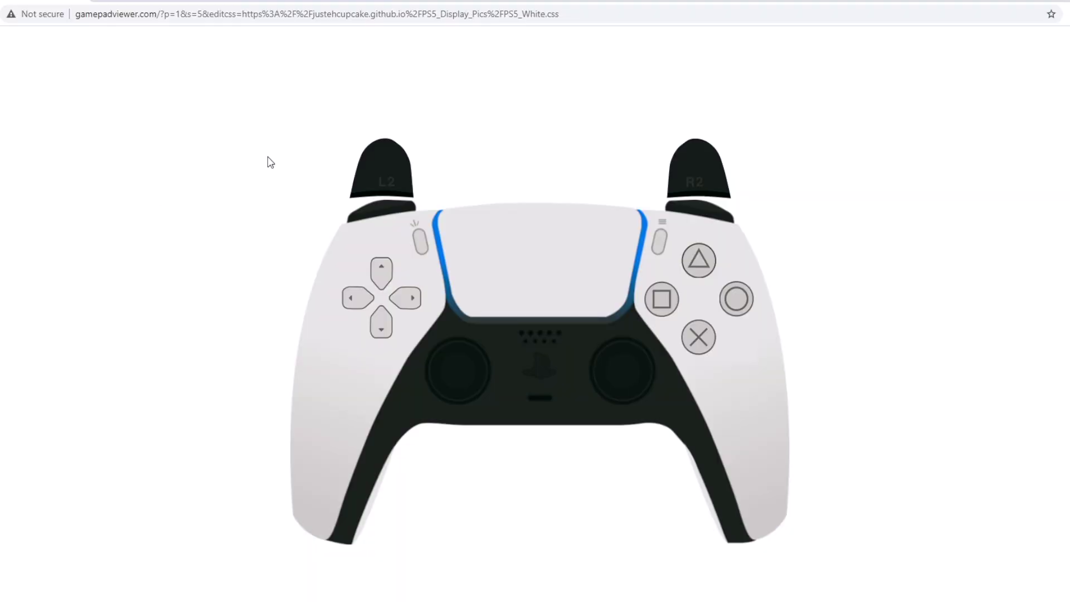
- Load the Classic skin with coloured face buttons and copy the Gamepad Viewer page address
click(140, 1)
click(314, 1)
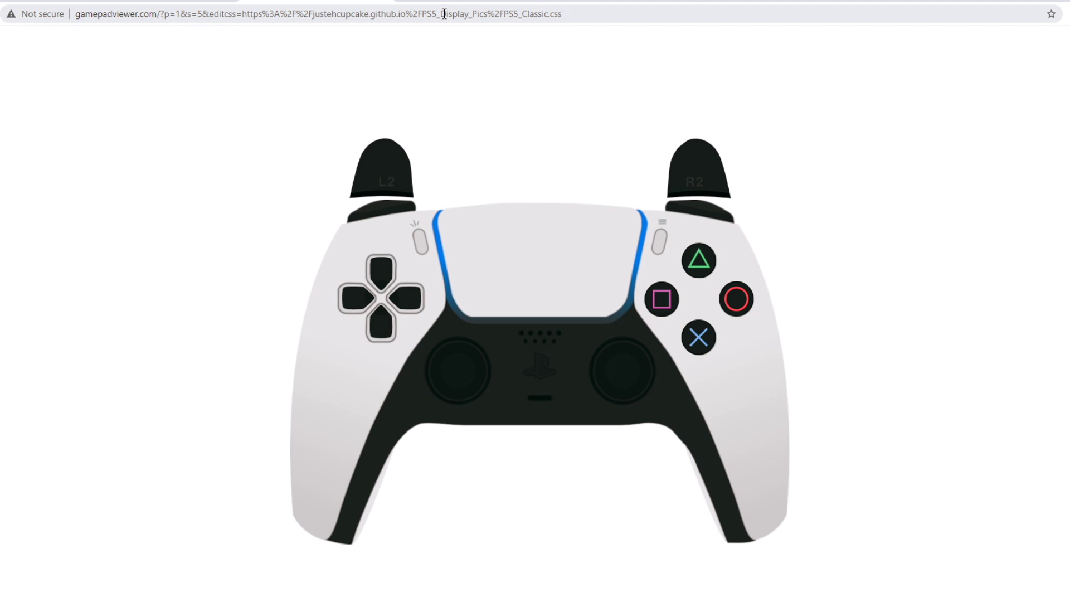
click(395, 18)
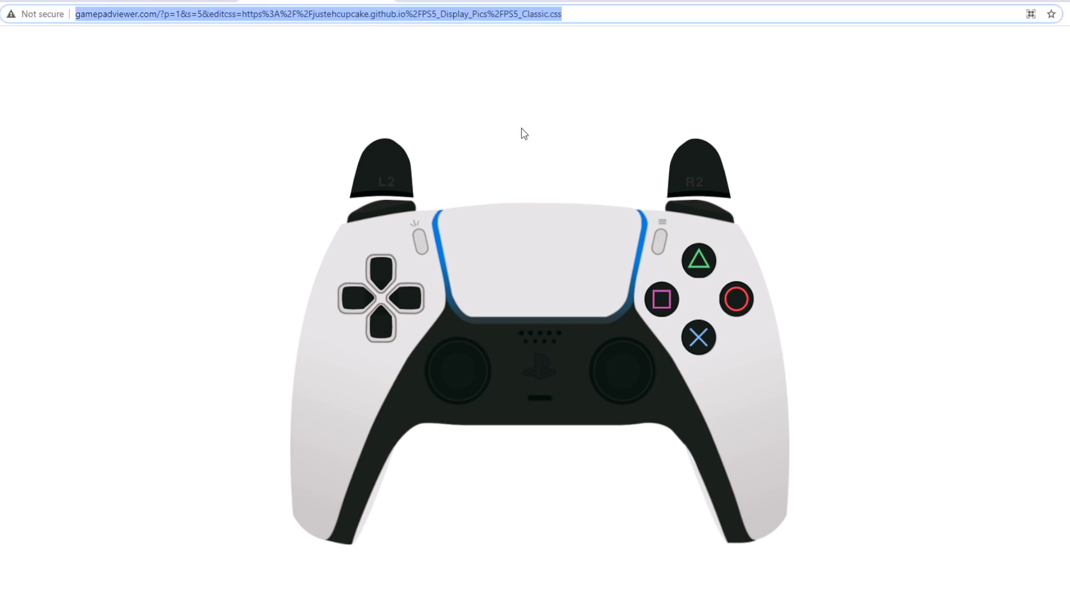
right_click(490, 24)
click(524, 89)
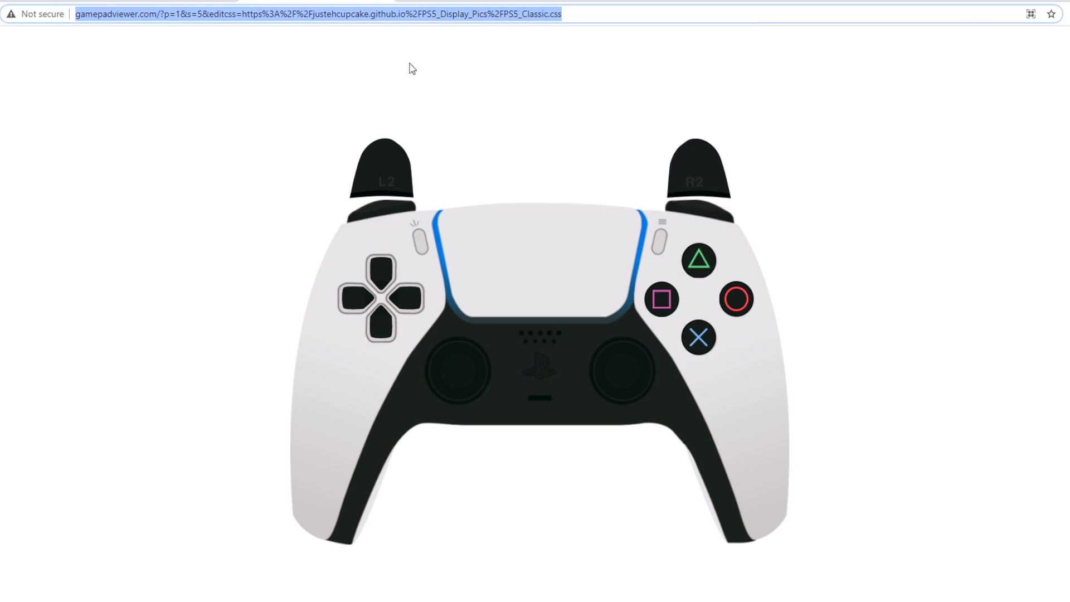
click(465, 55)
key(alt+Tab)
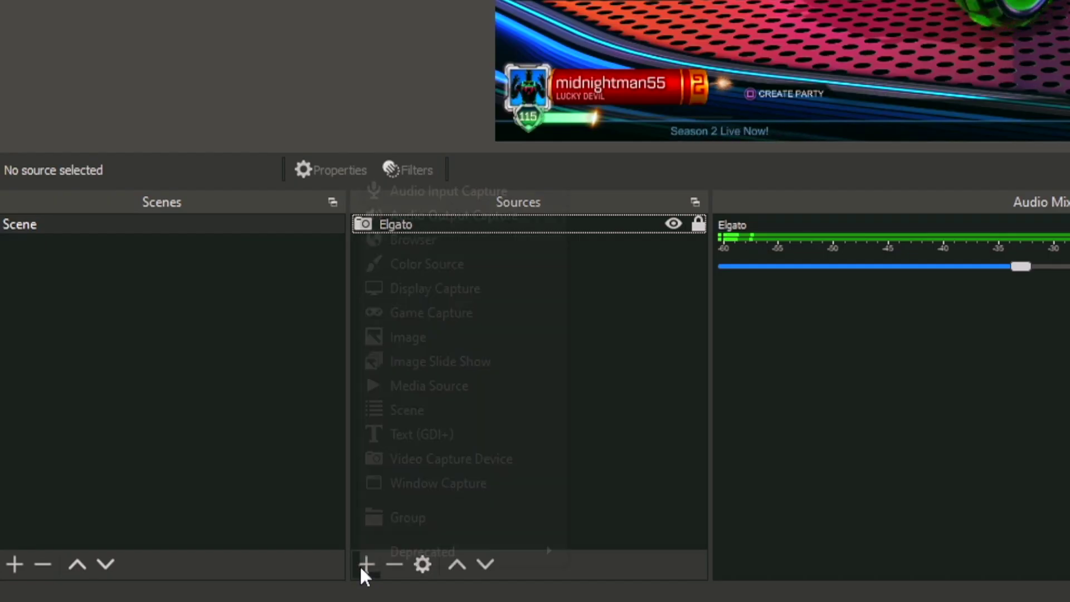
- Add a Browser source named 'PS5 Controller' to the scene
click(189, 569)
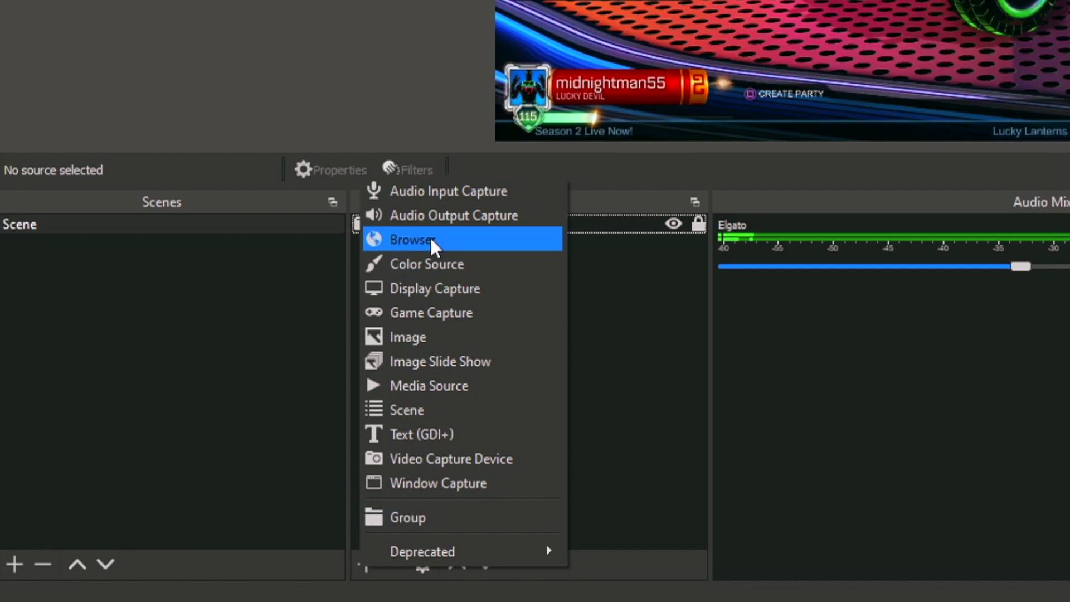
click(450, 239)
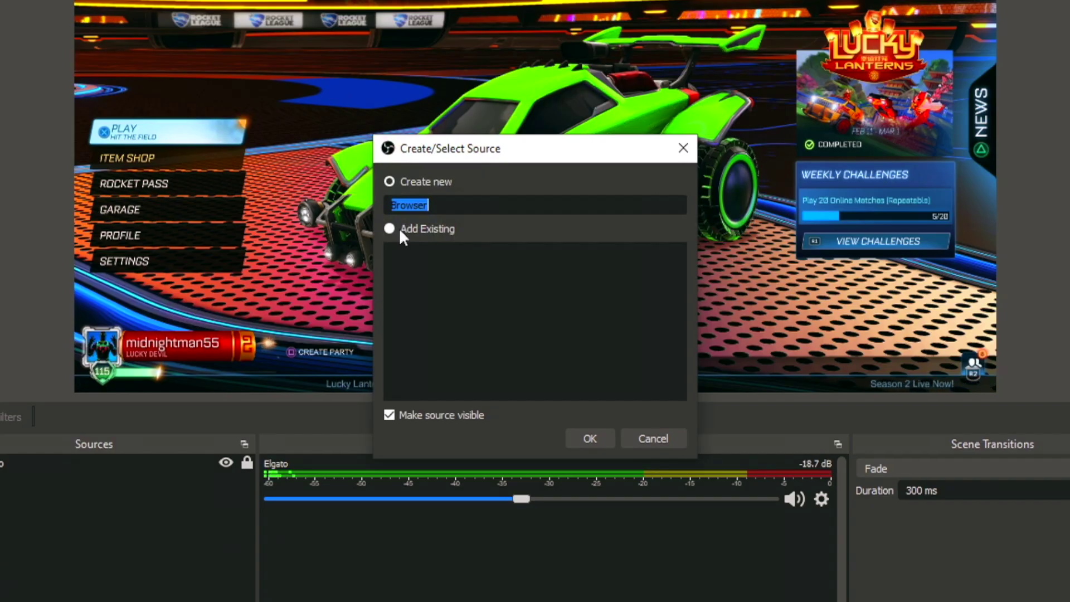
text(PS)
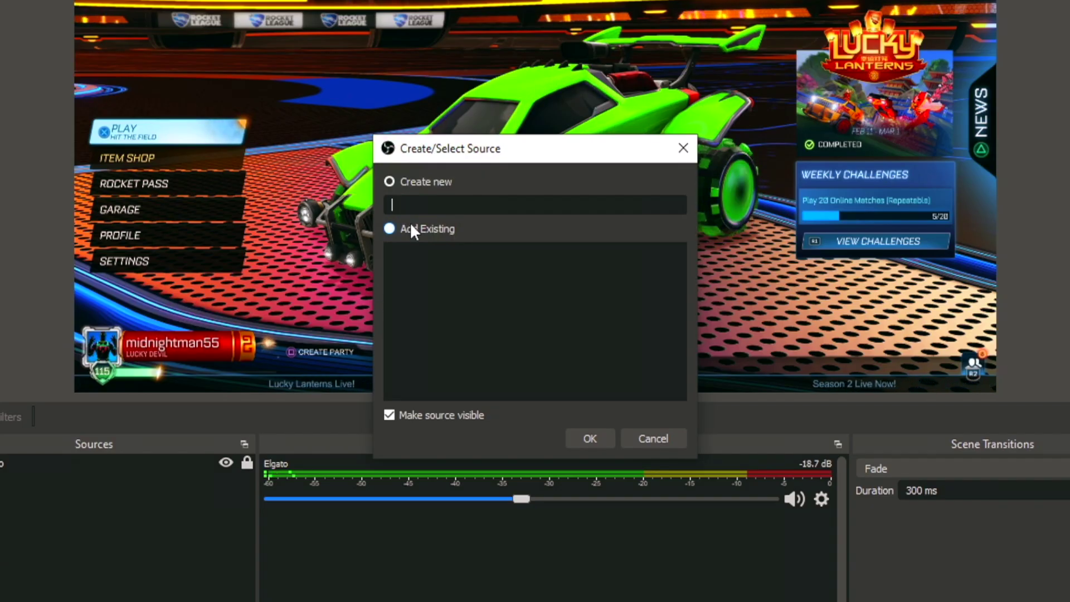
text(5 )
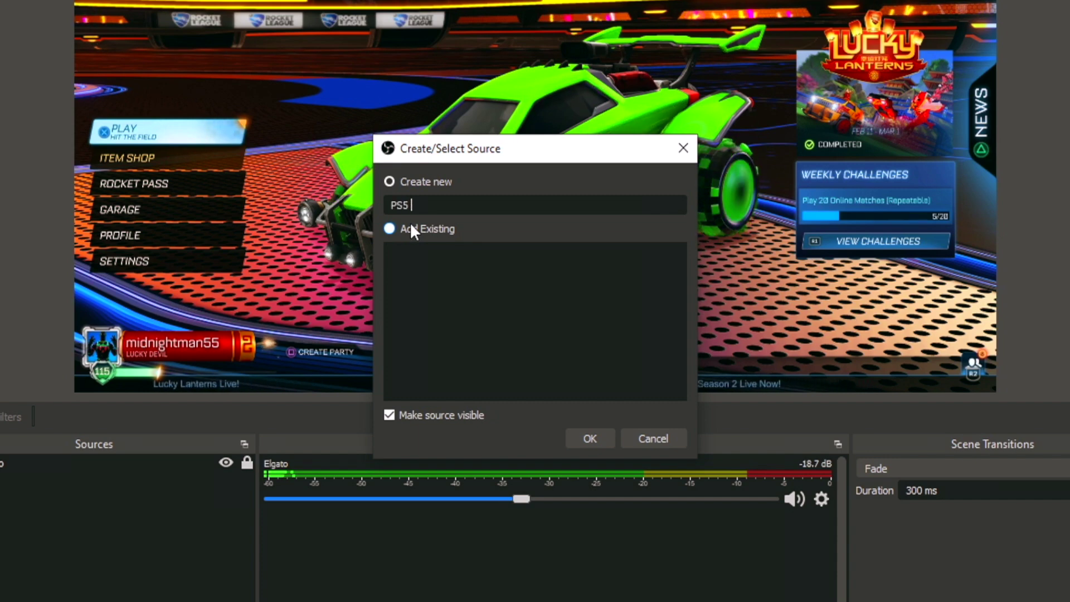
text(Controller)
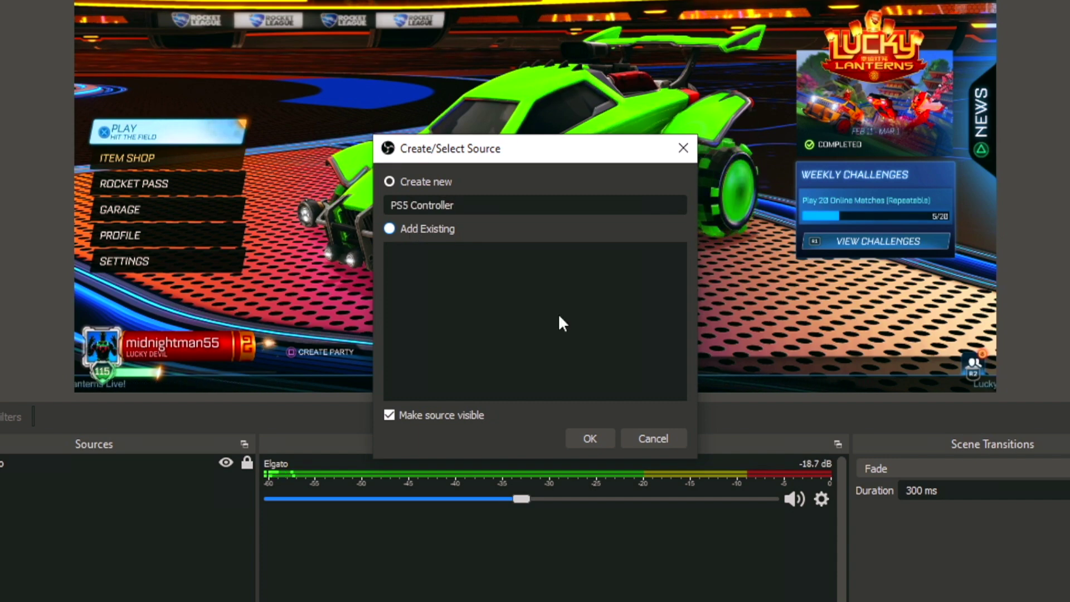
click(587, 439)
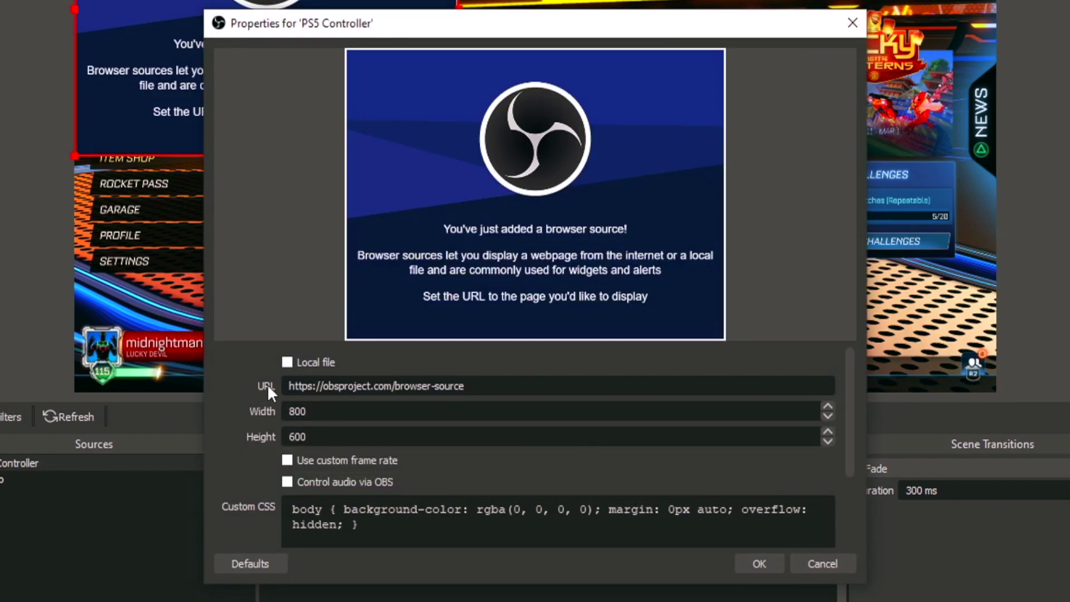
- Paste the copied Gamepad Viewer address as the PS5 Controller URL, sized 900×700
triple_click(306, 385)
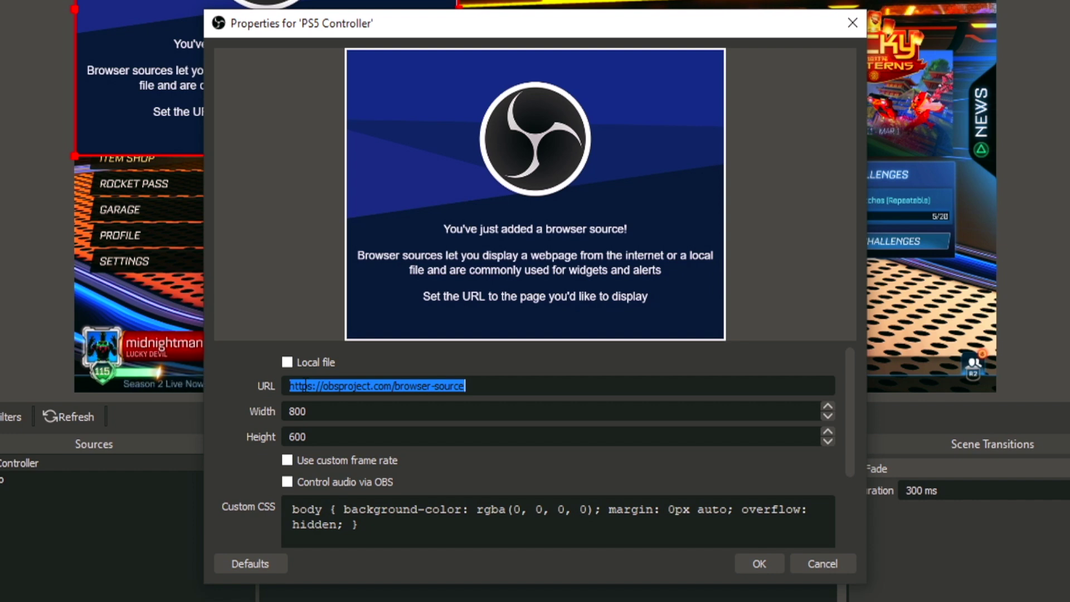
key(ctrl+v)
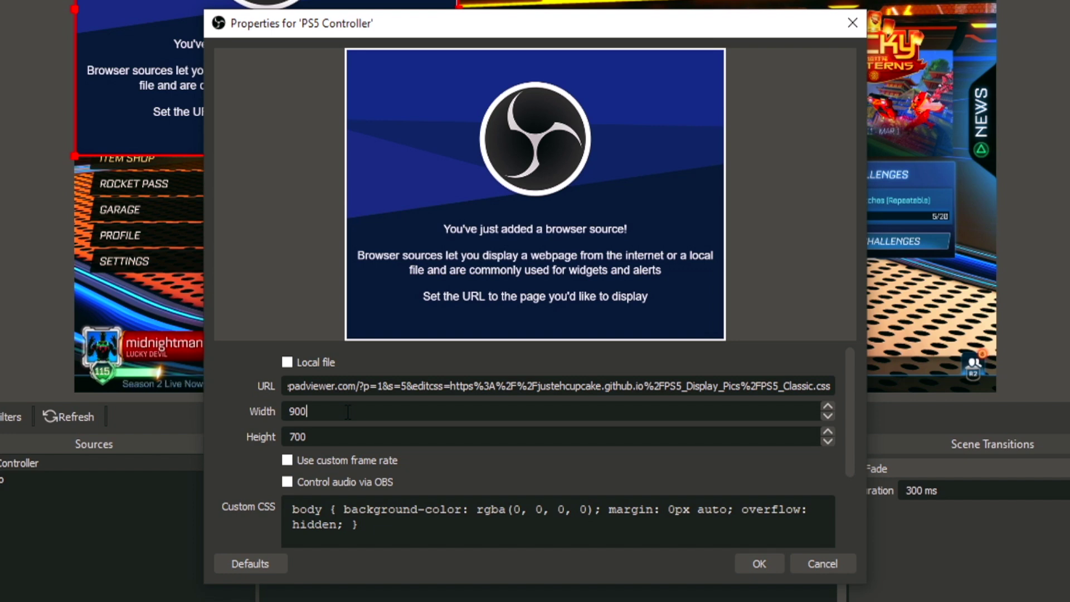
scroll(347, 413, down, 5)
scroll(348, 412, up, 5)
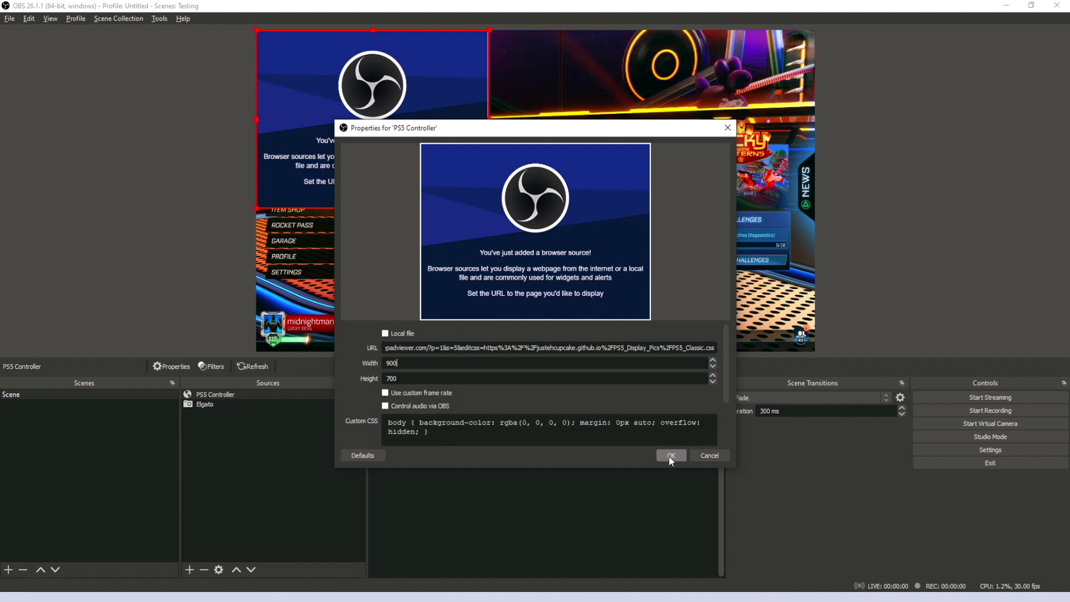
click(671, 455)
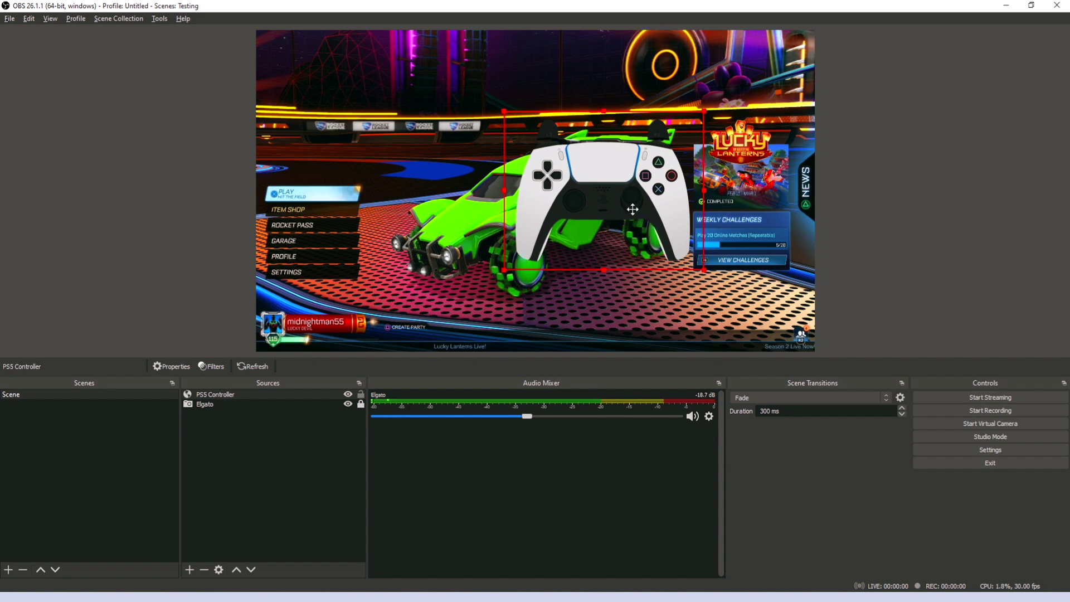
- Drag the controller overlay to the top-left corner of the Rocket League preview
drag(632, 209, 404, 114)
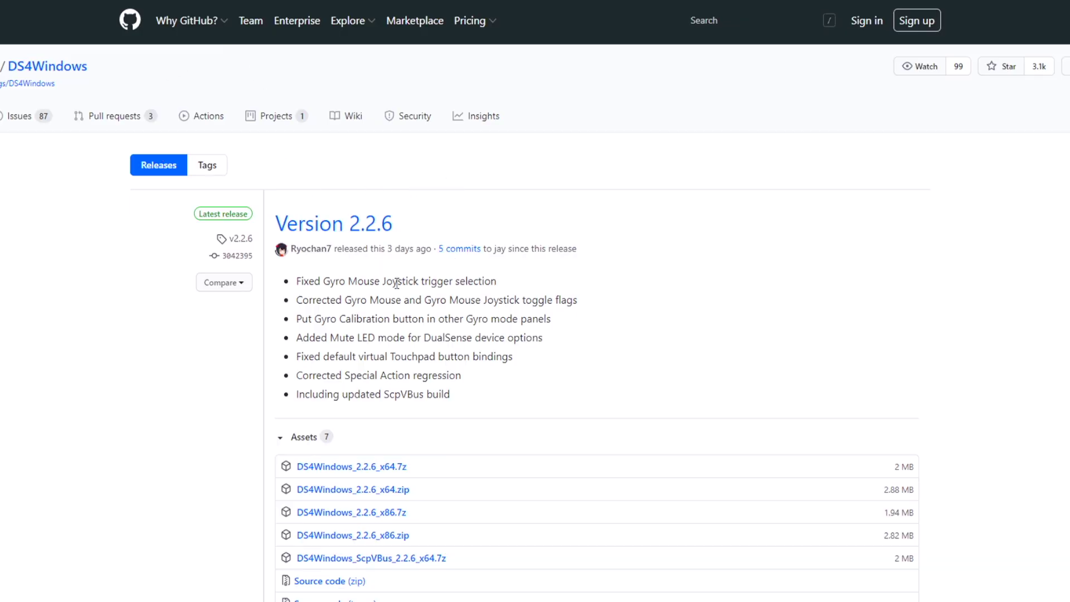
- Scroll the DS4Windows 2.2.6 release page down to its Assets list
scroll(396, 283, down, 2)
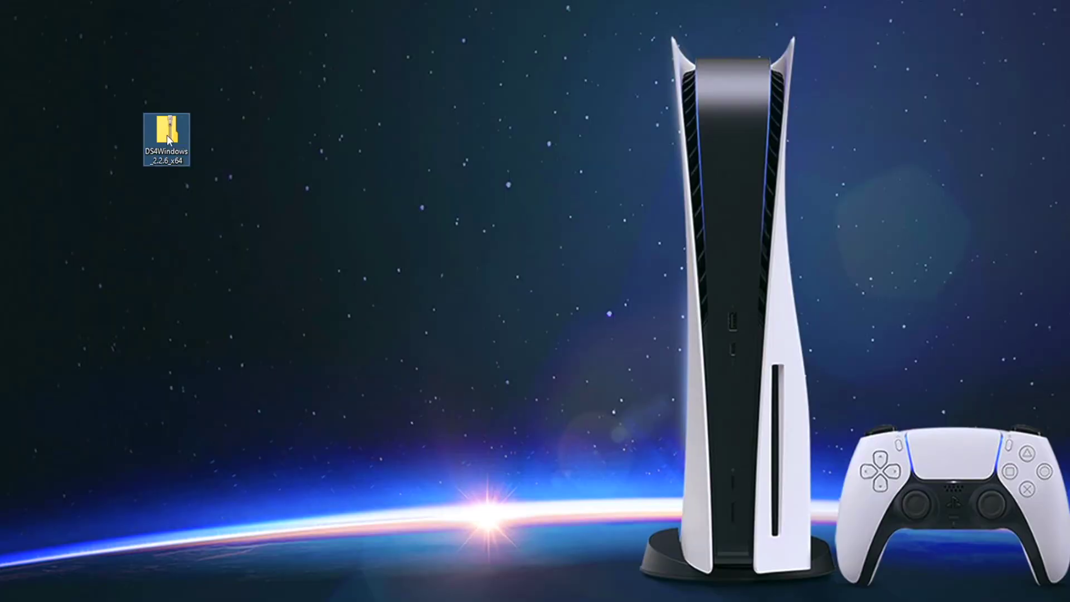
- Extract DS4Windows_2.2.6_x64.zip and launch DS4Windows.exe from the extracted folder
right_click(169, 140)
click(227, 177)
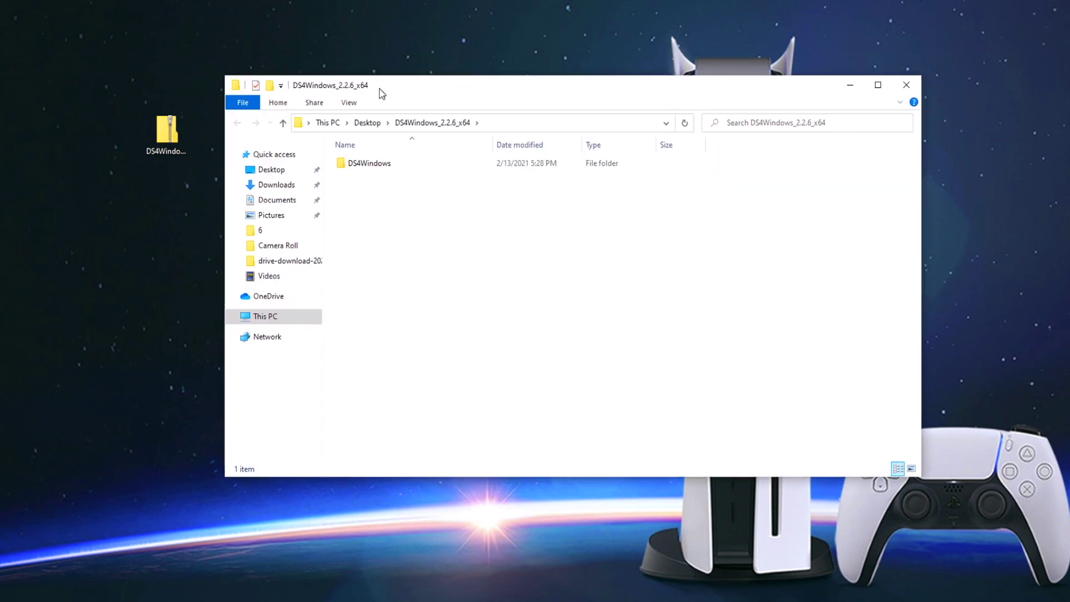
double_click(394, 165)
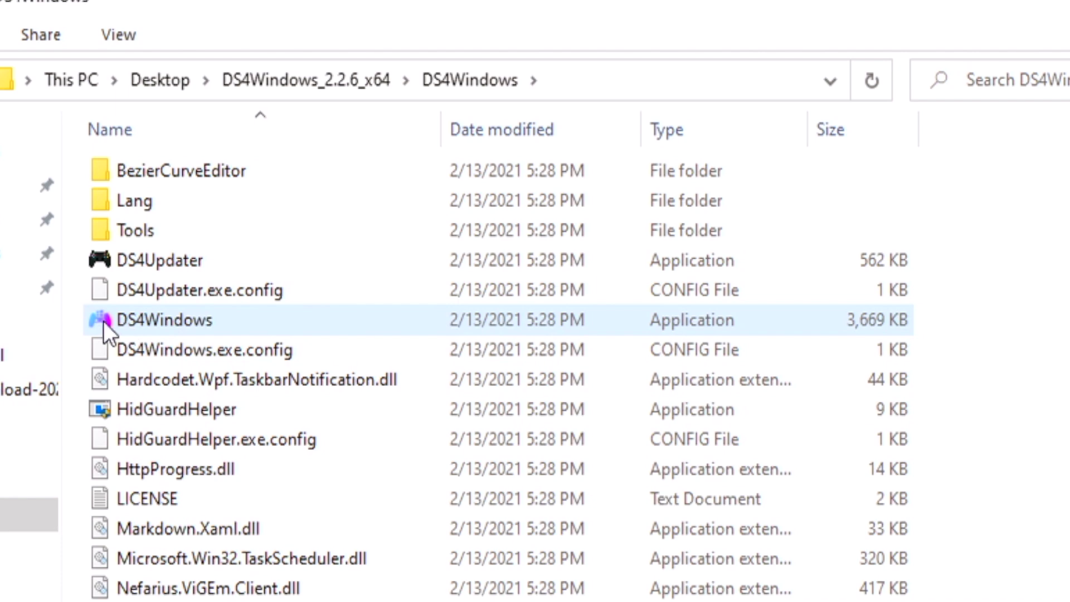
double_click(252, 322)
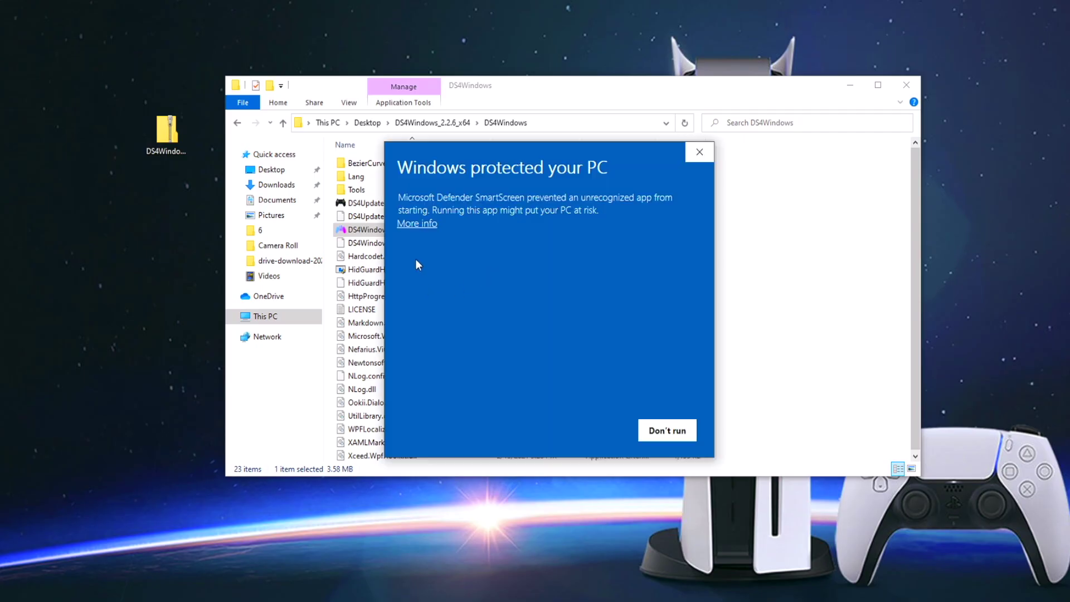
- Choose More info on the SmartScreen warning so DS4Windows can be run anyway
click(426, 224)
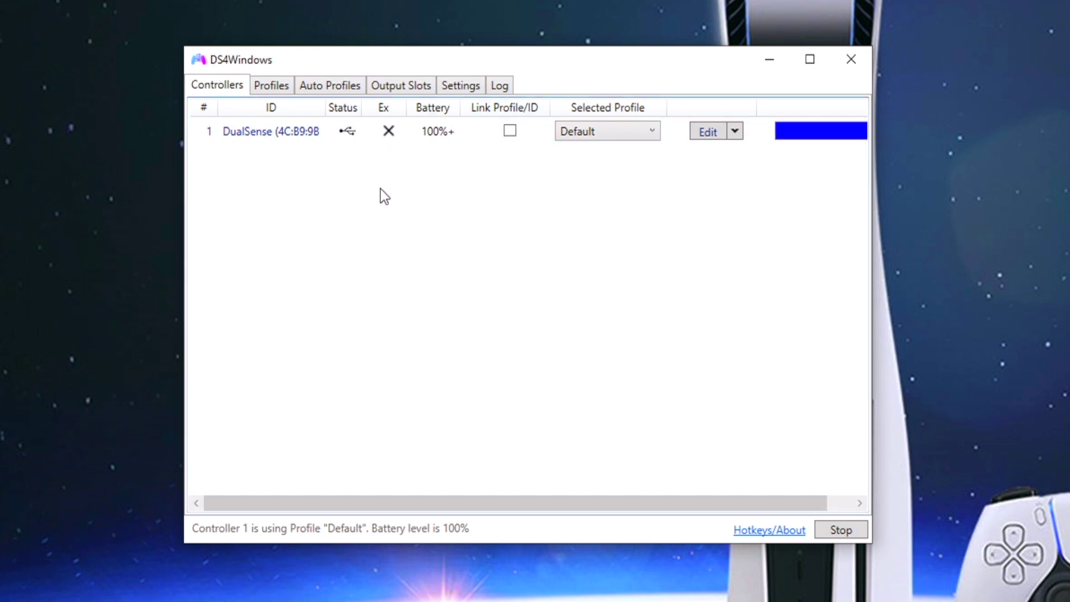
- Leave DS4Windows running with the DualSense connected
mouse_move(280, 137)
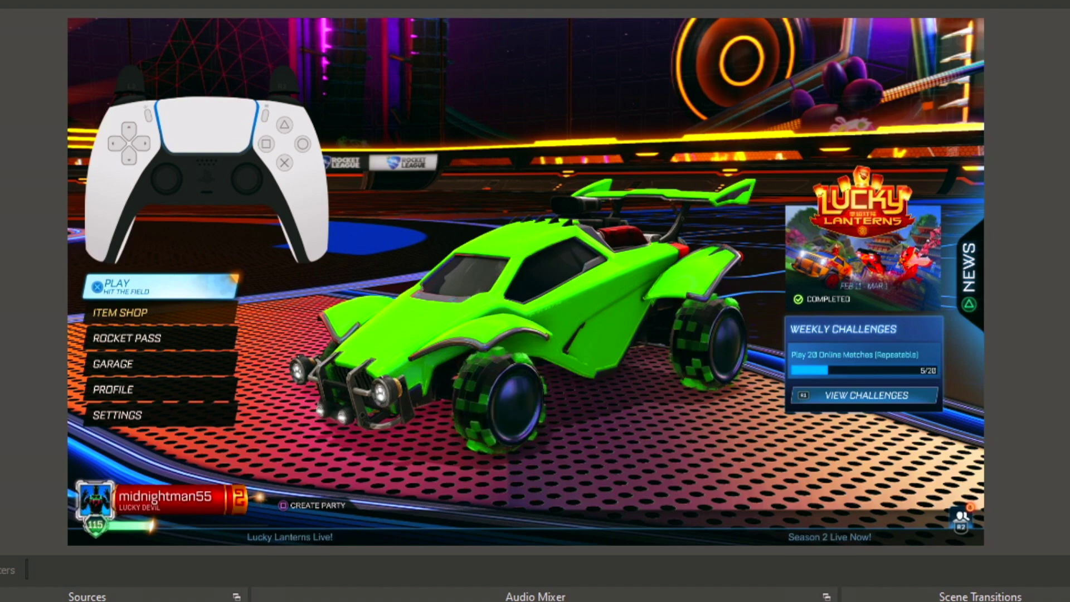
- Move the Rocket League menu to ITEM SHOP and back to PLAY, then minimize DS4Windows
key(Down)
key(Up)
key(Up)
key(Up)
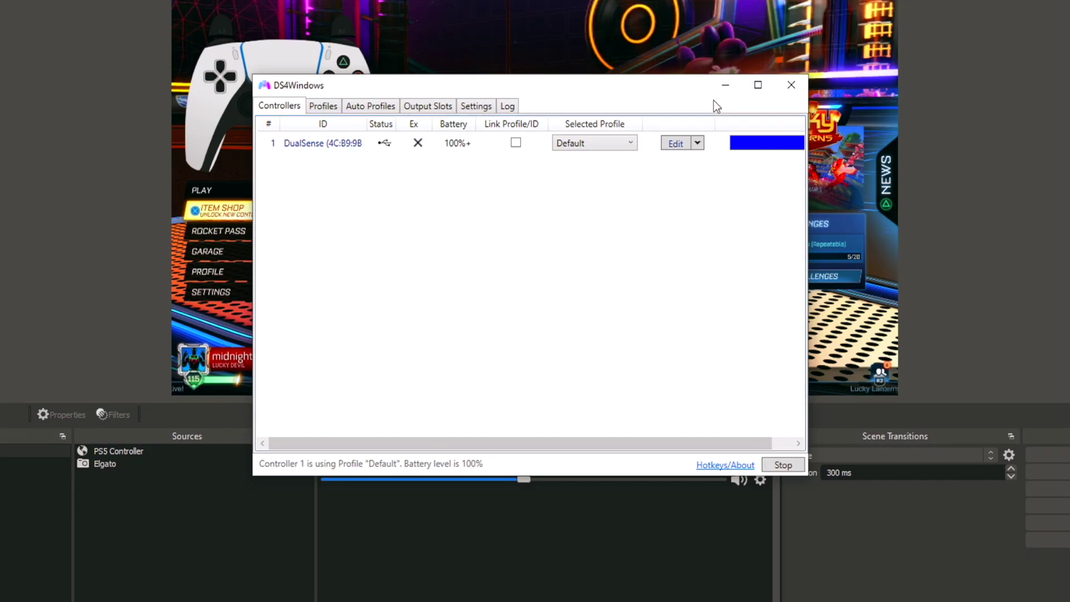
click(728, 83)
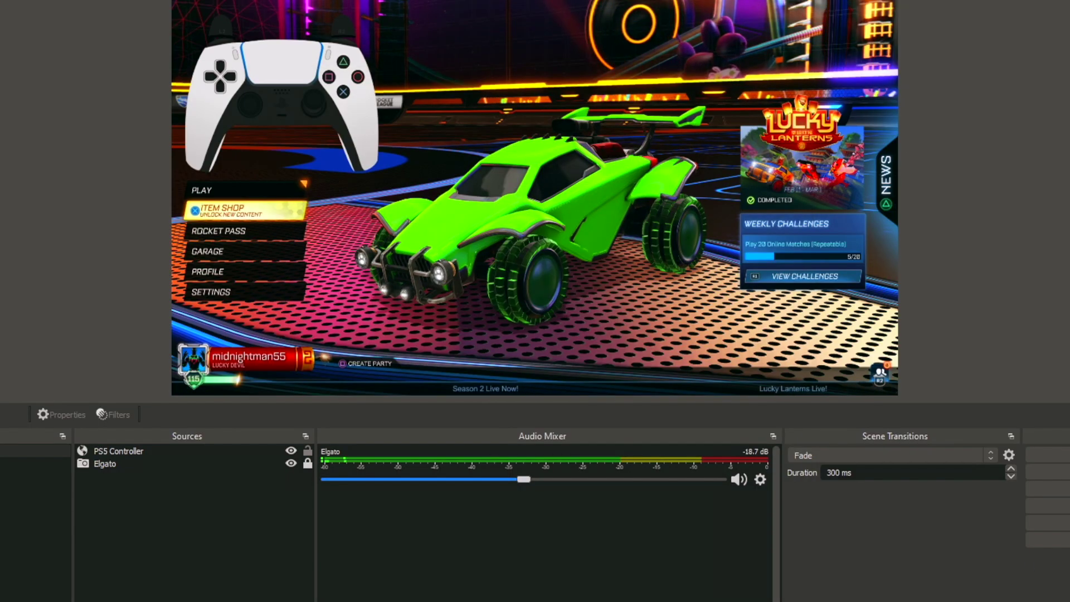